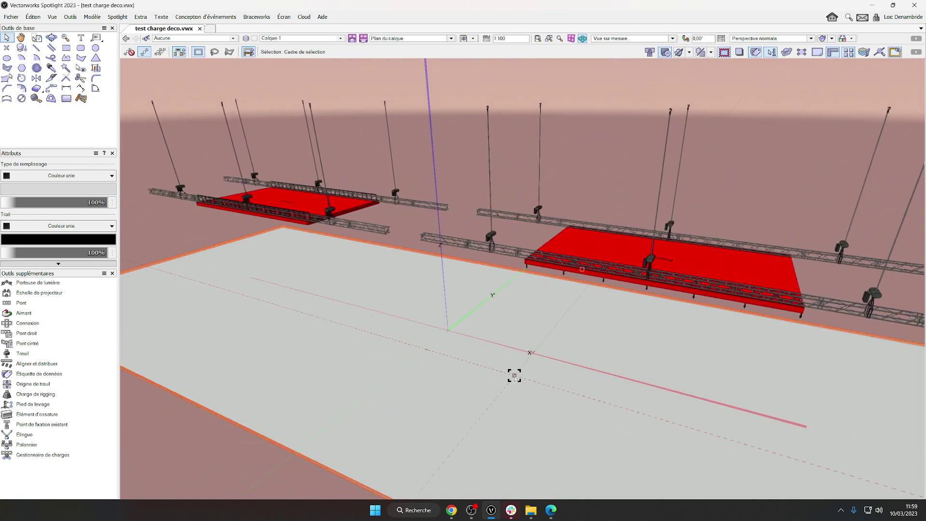
Step: Examine the two suspended truss rigs and the red 1000 kg decor panel each one carries
{"action": "middle_click_drag", "start_coordinate": [497, 383], "coordinate": [523, 372], "text": "shift"}
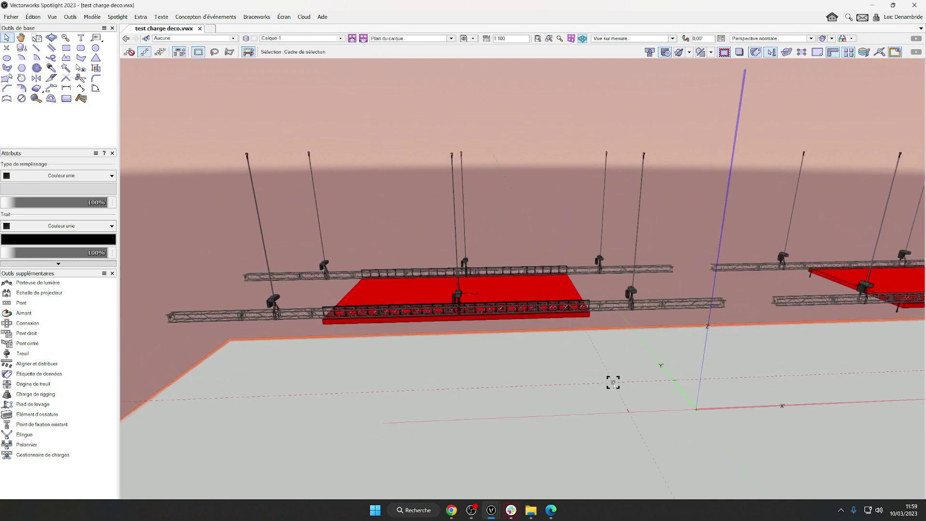
{"action": "middle_click_drag", "start_coordinate": [652, 370], "coordinate": [477, 410]}
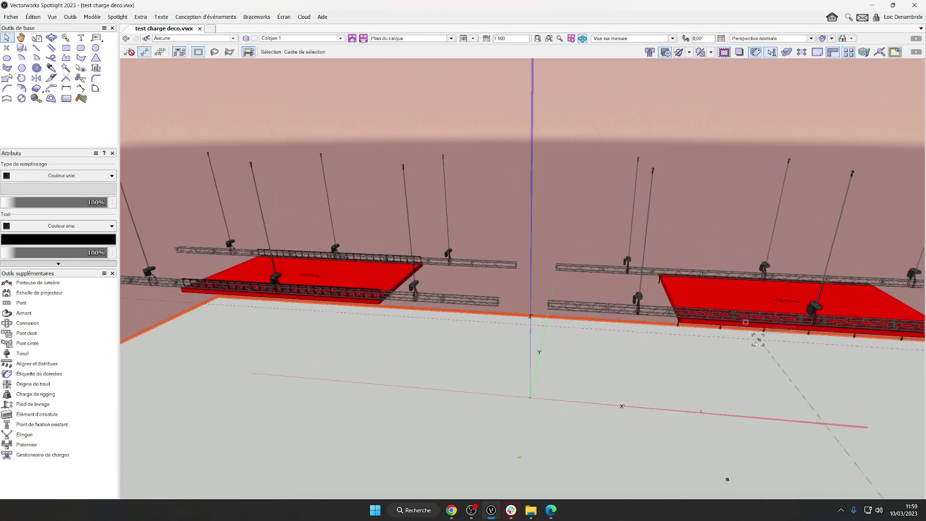
{"action": "middle_click_drag", "start_coordinate": [613, 379], "coordinate": [424, 412]}
{"action": "middle_click_drag", "start_coordinate": [263, 374], "coordinate": [389, 389]}
{"action": "scroll", "coordinate": [409, 320], "scroll_direction": "up", "scroll_amount": 2}
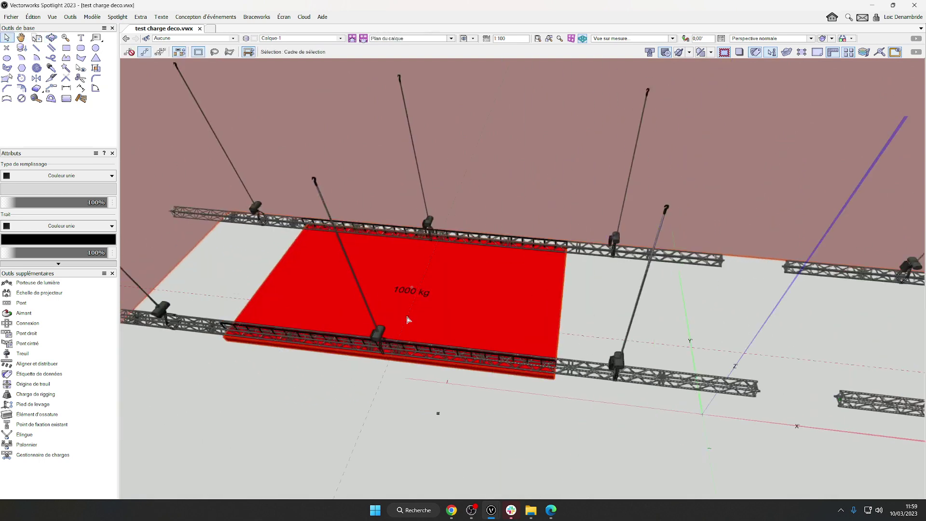
{"action": "scroll", "coordinate": [431, 302], "scroll_direction": "up", "scroll_amount": 2}
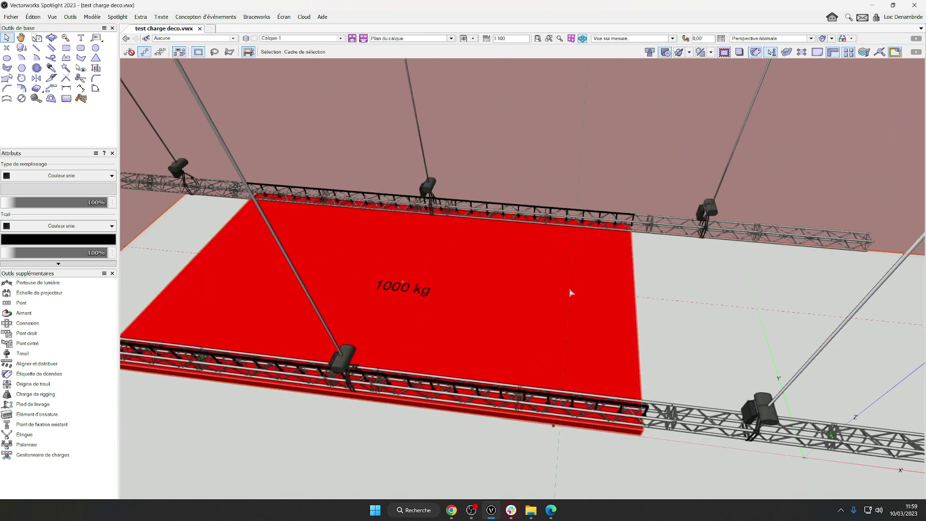
{"action": "mouse_move", "coordinate": [523, 345]}
{"action": "middle_mouse_down", "text": "shift"}
{"action": "mouse_move", "coordinate": [503, 307]}
{"action": "mouse_move", "coordinate": [529, 310]}
{"action": "mouse_move", "coordinate": [473, 304]}
{"action": "mouse_move", "coordinate": [475, 343]}
{"action": "mouse_move", "coordinate": [521, 342]}
{"action": "middle_mouse_up", "text": "shift"}
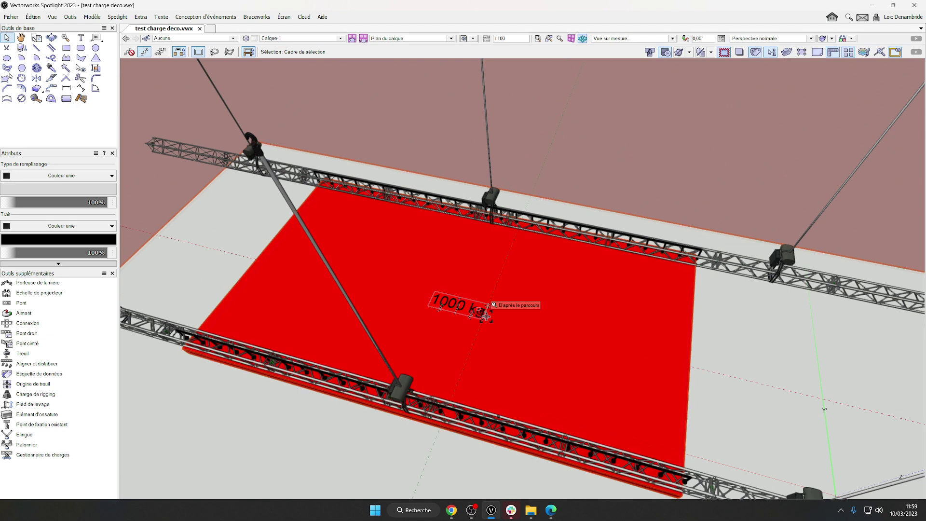
{"action": "scroll", "coordinate": [473, 310], "scroll_direction": "down", "scroll_amount": 5}
{"action": "middle_click_drag", "start_coordinate": [473, 310], "coordinate": [786, 379]}
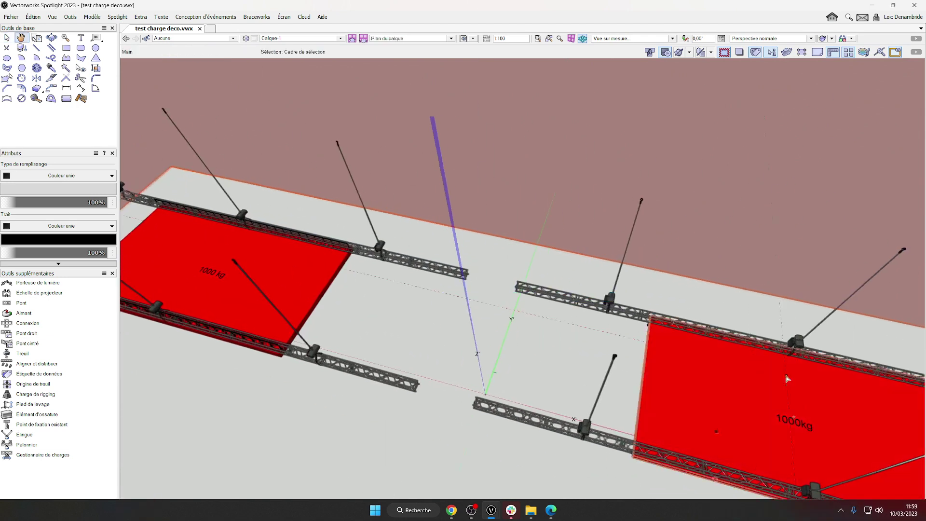
Step: Inspect the distributed loads running along both trusses of the first 1000 kg panel
{"action": "middle_click_drag", "start_coordinate": [395, 333], "coordinate": [738, 308]}
{"action": "middle_click_drag", "start_coordinate": [760, 345], "coordinate": [715, 356]}
{"action": "middle_click_drag", "start_coordinate": [639, 376], "coordinate": [616, 391], "text": "ctrl"}
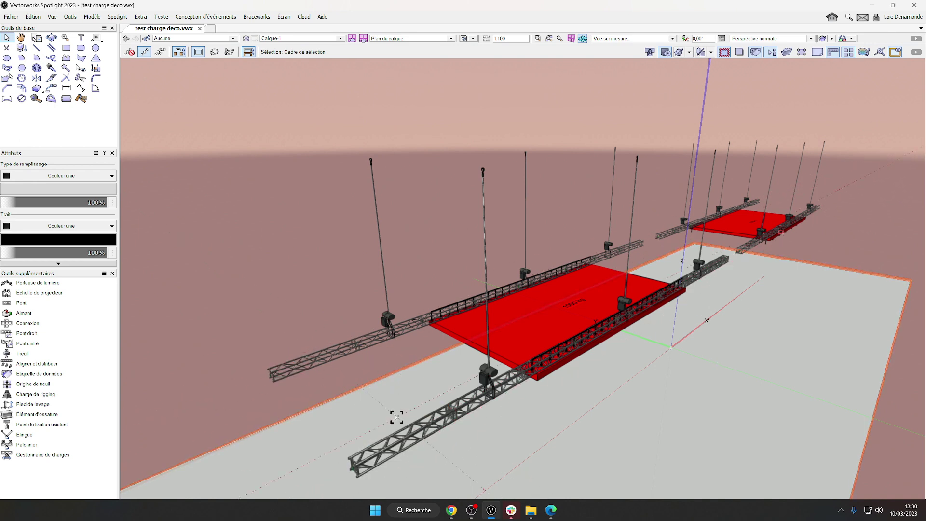
{"action": "middle_click_drag", "start_coordinate": [661, 346], "coordinate": [613, 381]}
{"action": "scroll", "coordinate": [485, 382], "scroll_direction": "up", "scroll_amount": 5}
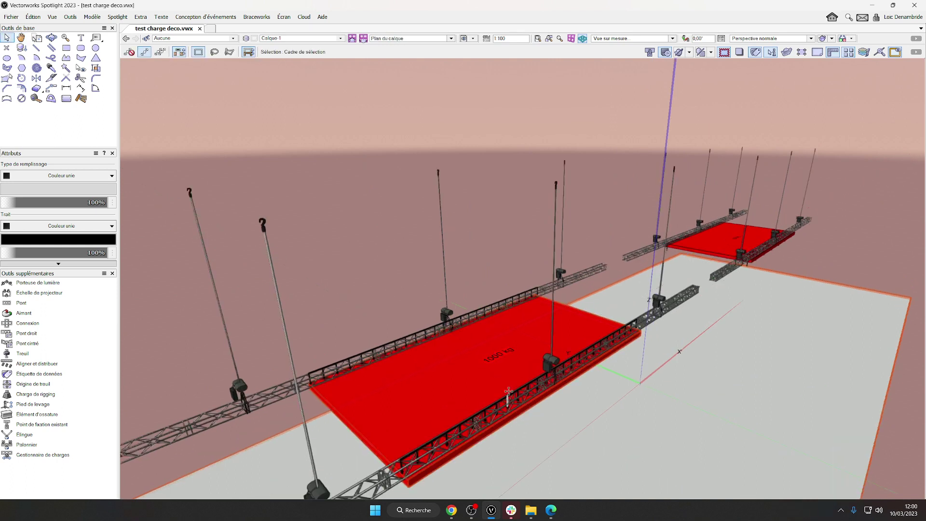
{"action": "scroll", "coordinate": [512, 370], "scroll_direction": "down", "scroll_amount": 3}
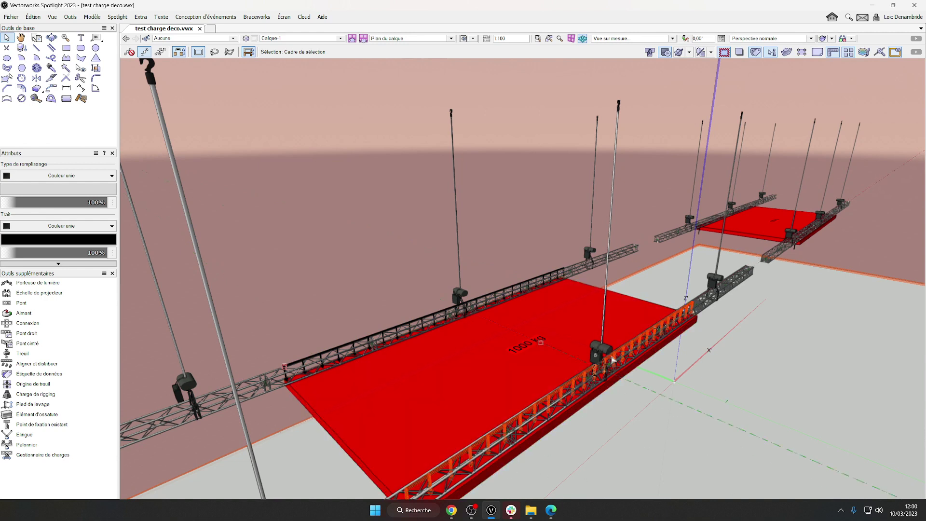
{"action": "scroll", "coordinate": [665, 313], "scroll_direction": "down", "scroll_amount": 3}
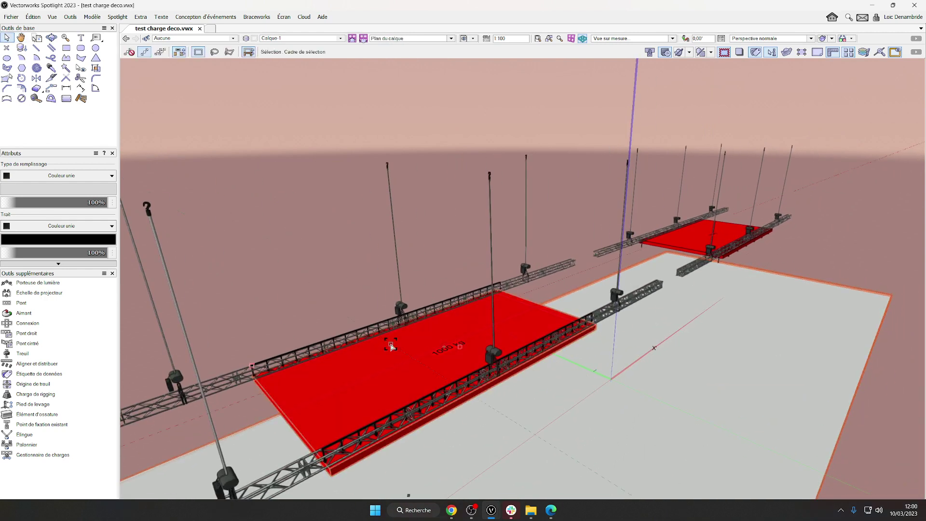
Step: Inspect the row of point loads hanging along the trusses of the second 1000 kg panel
{"action": "middle_click_drag", "start_coordinate": [670, 364], "coordinate": [518, 395]}
{"action": "scroll", "coordinate": [575, 289], "scroll_direction": "up", "scroll_amount": 5}
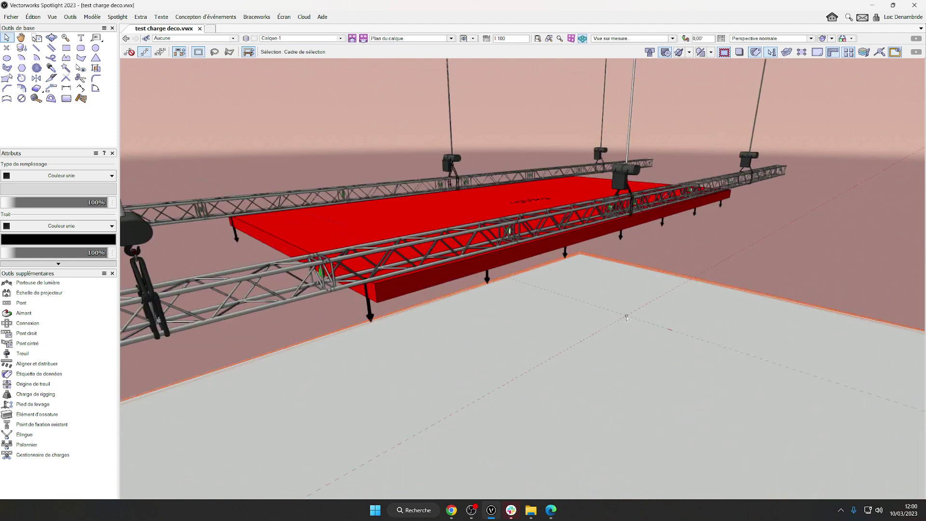
{"action": "scroll", "coordinate": [608, 318], "scroll_direction": "down", "scroll_amount": 2}
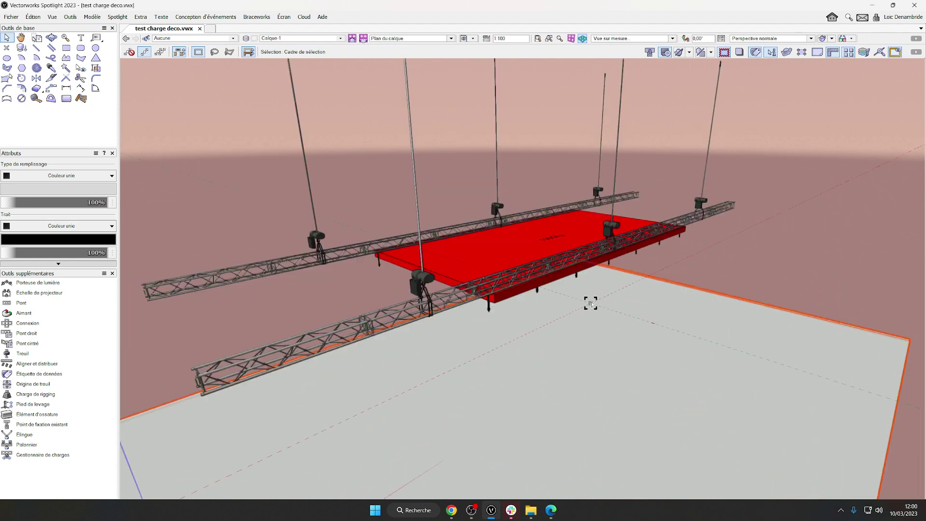
{"action": "middle_click_drag", "start_coordinate": [588, 304], "coordinate": [440, 312]}
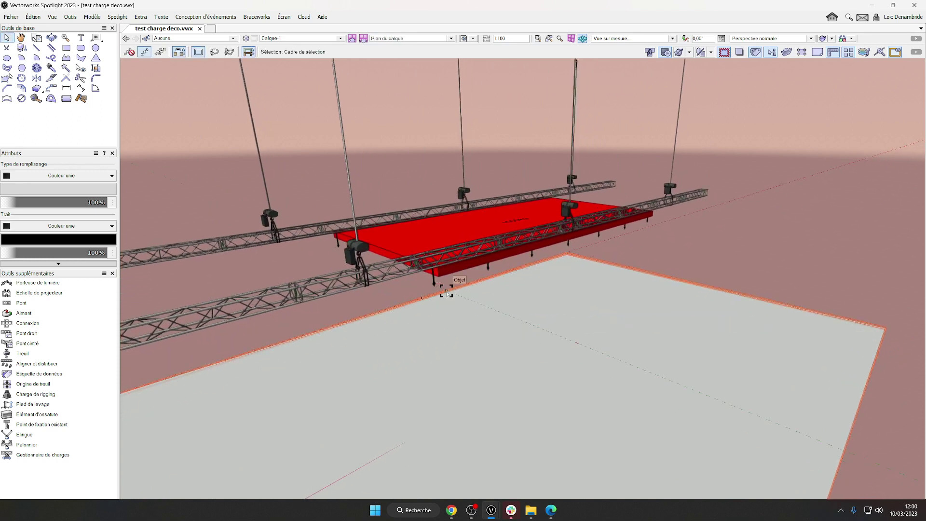
{"action": "scroll", "coordinate": [494, 311], "scroll_direction": "up", "scroll_amount": 2}
{"action": "middle_click_drag", "start_coordinate": [552, 291], "coordinate": [381, 322]}
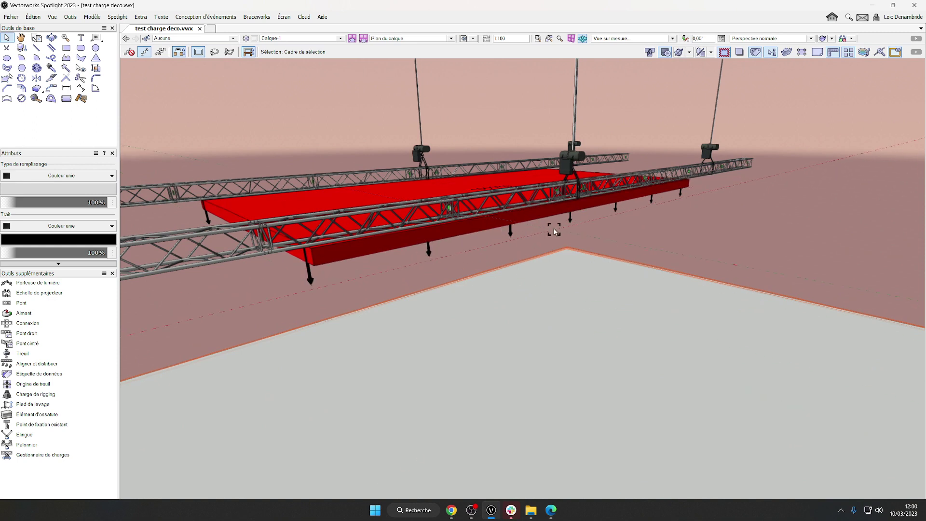
{"action": "scroll", "coordinate": [519, 314], "scroll_direction": "down", "scroll_amount": 3}
{"action": "middle_click_drag", "start_coordinate": [519, 316], "coordinate": [451, 369]}
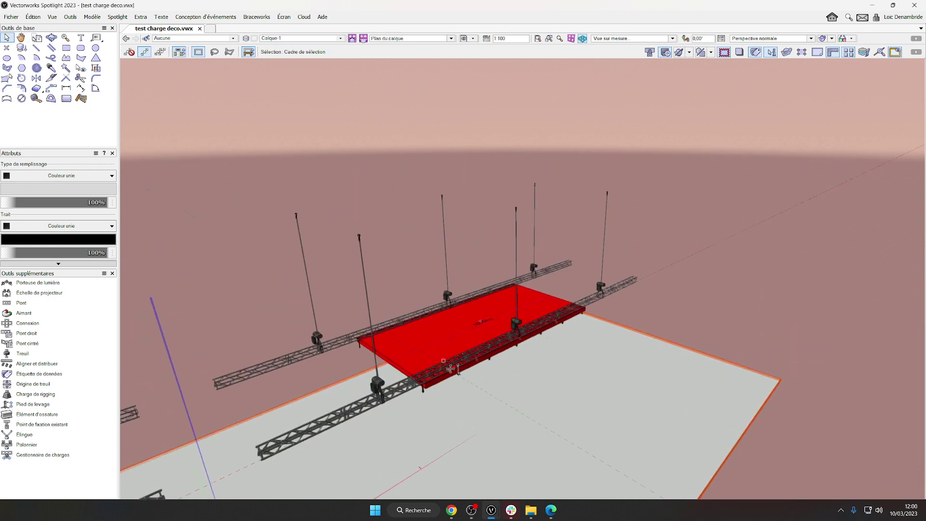
Step: Select the point load at the near corner of the second panel and view it up close
{"action": "middle_click_drag", "start_coordinate": [537, 367], "coordinate": [552, 331]}
{"action": "scroll", "coordinate": [553, 330], "scroll_direction": "up", "scroll_amount": 3}
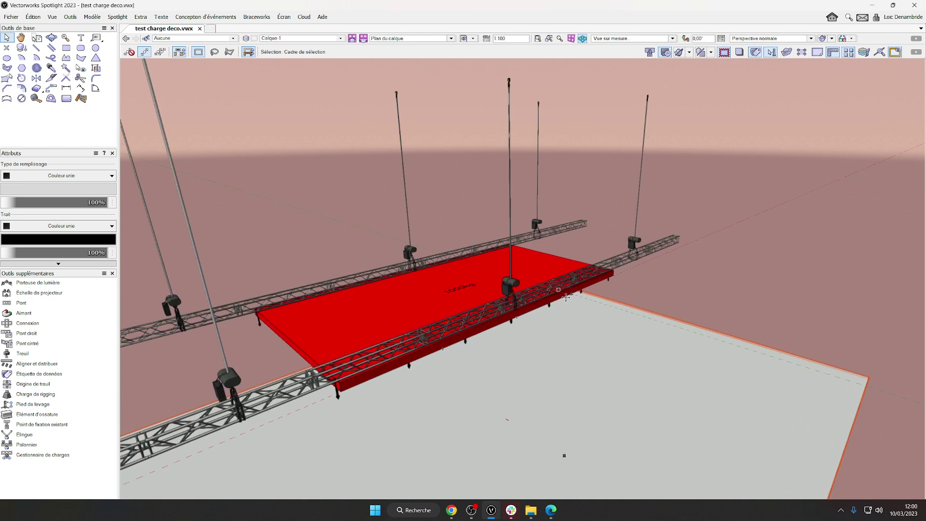
{"action": "middle_click_drag", "start_coordinate": [525, 457], "coordinate": [526, 290]}
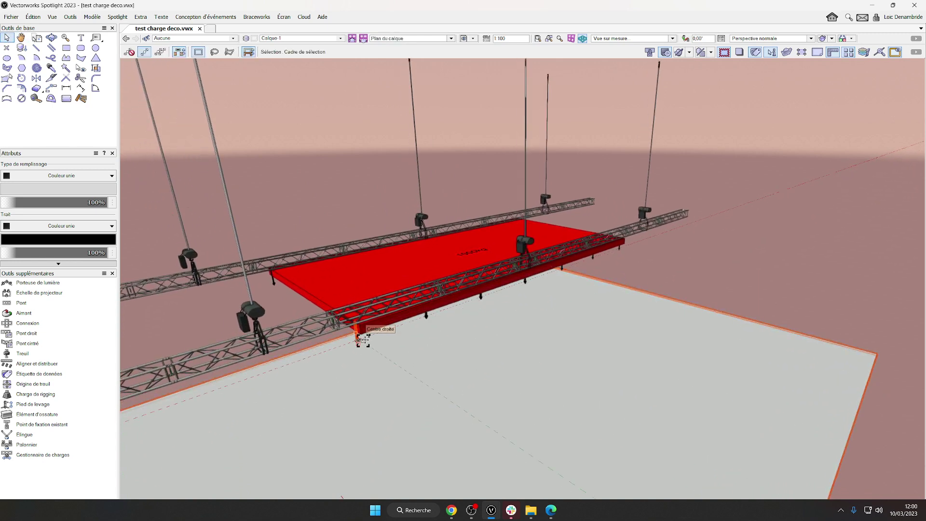
{"action": "scroll", "coordinate": [558, 341], "scroll_direction": "up", "scroll_amount": 2}
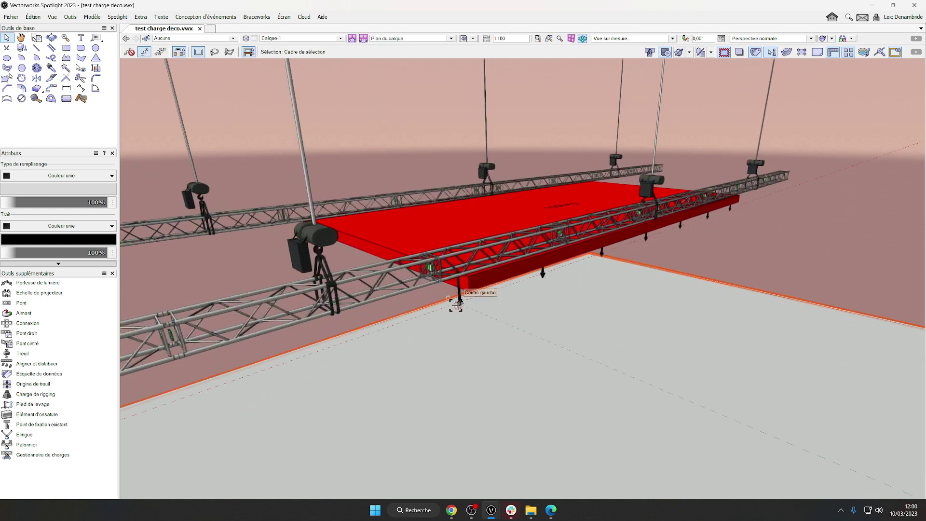
{"action": "left_click", "coordinate": [459, 303]}
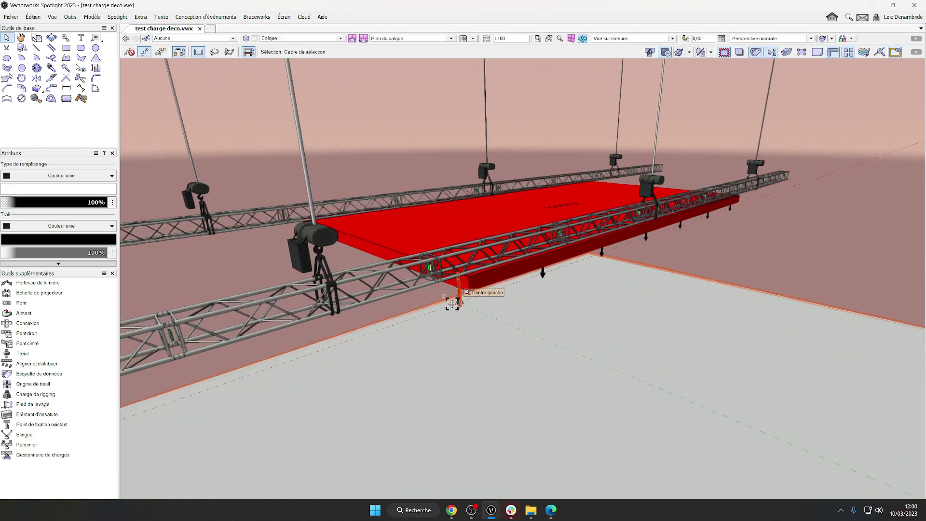
{"action": "scroll", "coordinate": [460, 304], "scroll_direction": "up", "scroll_amount": 1}
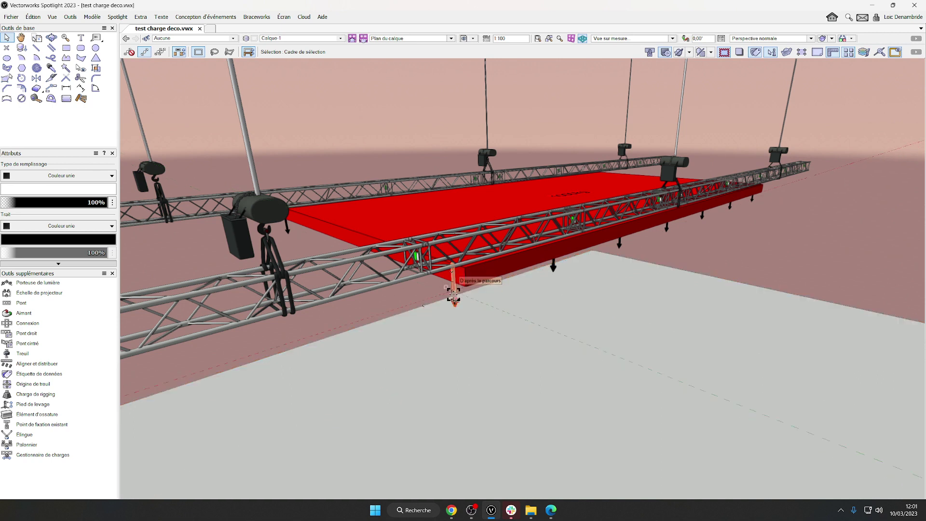
Step: Compare the point-load rig with the distributed-load rig in an overall perspective of the hoists, trusses and panels
{"action": "middle_click_drag", "start_coordinate": [754, 226], "coordinate": [875, 311]}
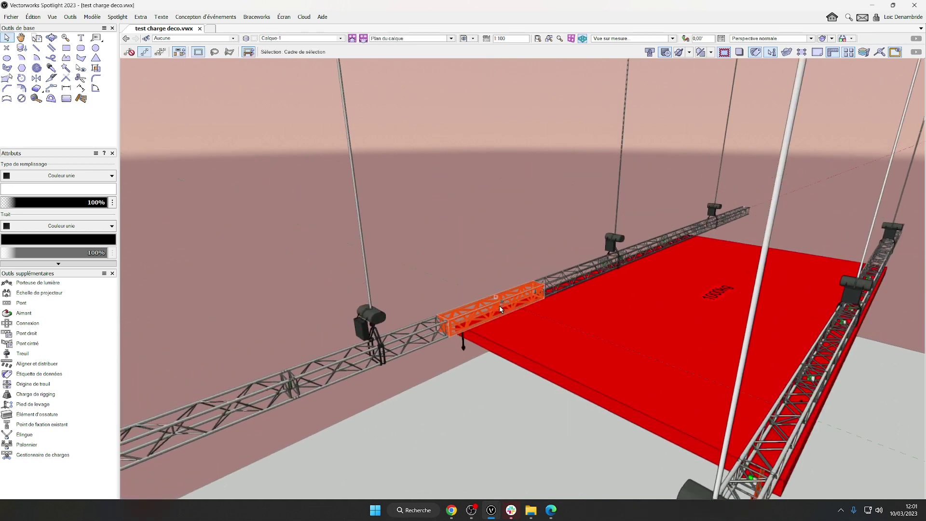
{"action": "scroll", "coordinate": [631, 264], "scroll_direction": "down", "scroll_amount": 3}
{"action": "middle_click_drag", "start_coordinate": [631, 264], "coordinate": [519, 340], "text": "shift"}
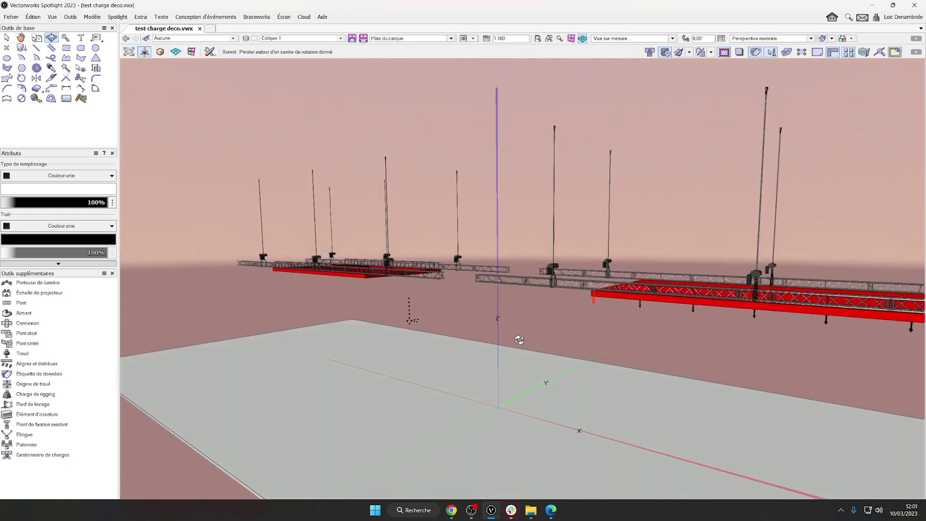
{"action": "middle_click_drag", "start_coordinate": [422, 277], "coordinate": [409, 316], "text": "ctrl"}
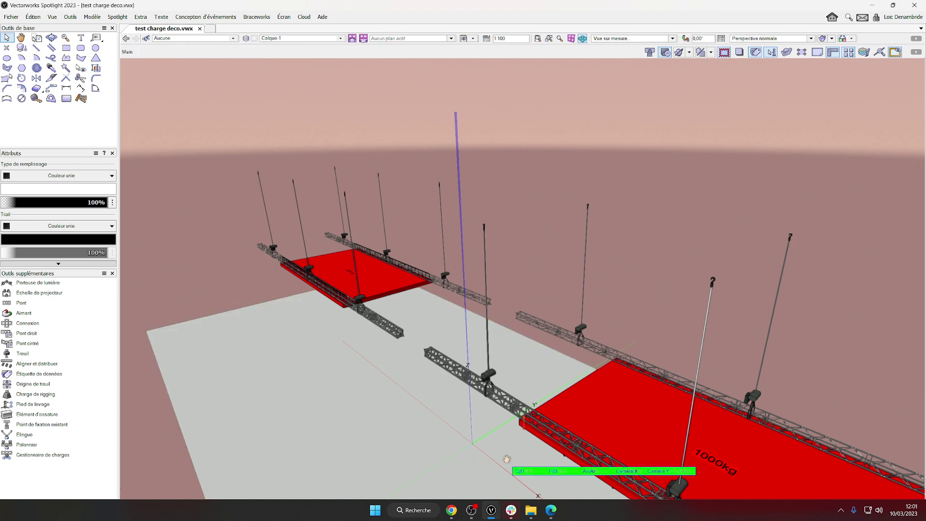
{"action": "middle_click_drag", "start_coordinate": [505, 457], "coordinate": [466, 380]}
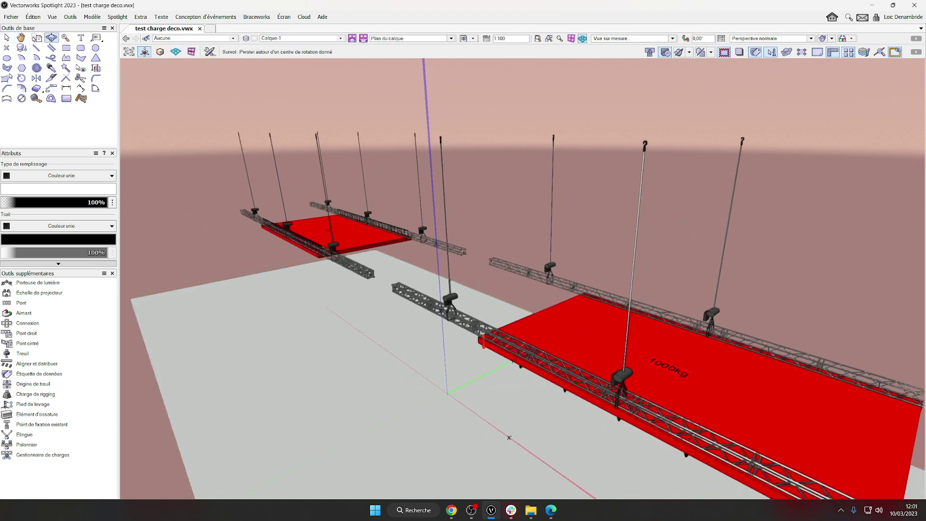
{"action": "middle_click_drag", "start_coordinate": [453, 336], "coordinate": [486, 341], "text": "shift"}
{"action": "middle_click_drag", "start_coordinate": [515, 388], "coordinate": [676, 384], "text": "shift"}
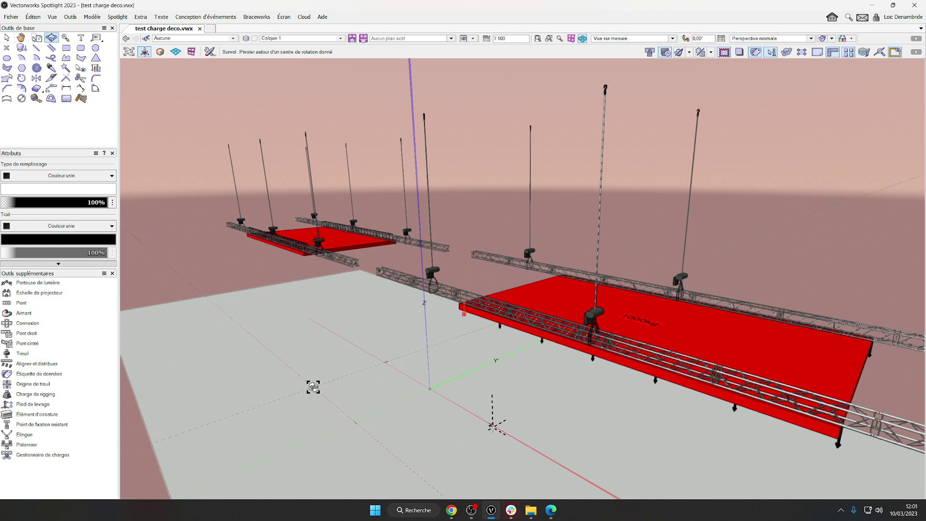
{"action": "middle_click_drag", "start_coordinate": [354, 397], "coordinate": [353, 398]}
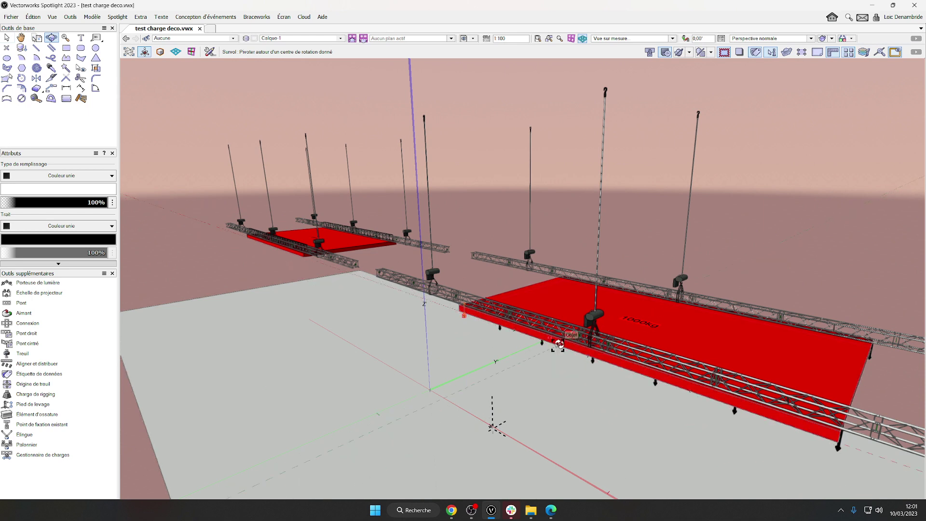
Step: Review the calculated force diagrams in 3D and switch to the 2D plan view to read the point-load rig's hoist loads
{"action": "left_click_drag", "start_coordinate": [580, 357], "coordinate": [574, 406]}
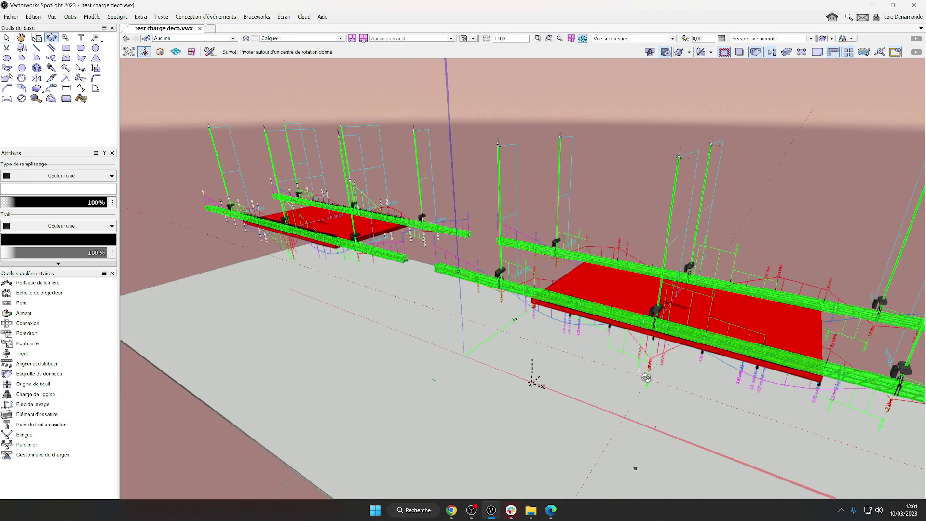
{"action": "left_click_drag", "start_coordinate": [589, 447], "coordinate": [590, 391]}
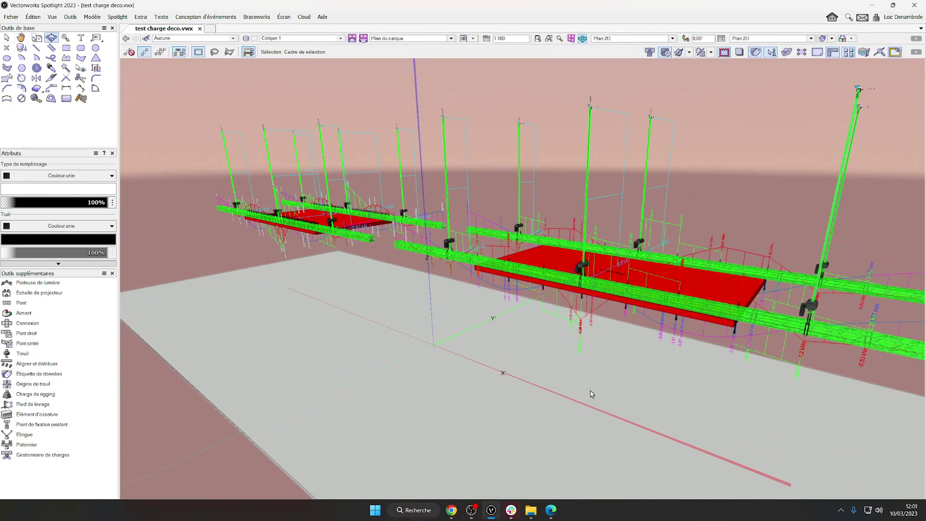
{"action": "key", "text": "ctrl+5"}
{"action": "middle_click_drag", "start_coordinate": [525, 376], "coordinate": [614, 389]}
{"action": "scroll", "coordinate": [591, 395], "scroll_direction": "down", "scroll_amount": 2}
{"action": "scroll", "coordinate": [696, 380], "scroll_direction": "up", "scroll_amount": 1}
{"action": "middle_click_drag", "start_coordinate": [711, 356], "coordinate": [647, 388]}
{"action": "scroll", "coordinate": [655, 342], "scroll_direction": "up", "scroll_amount": 1}
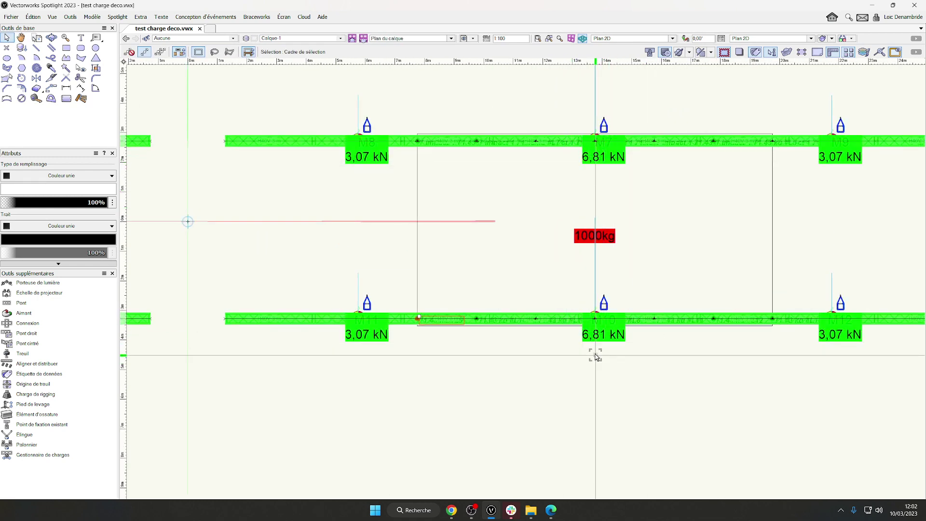
Step: Read the hoist loads of the distributed-load rig in plan and compare them with the point-load rig
{"action": "scroll", "coordinate": [436, 257], "scroll_direction": "down", "scroll_amount": 1}
{"action": "middle_click_drag", "start_coordinate": [207, 241], "coordinate": [595, 281]}
{"action": "scroll", "coordinate": [367, 251], "scroll_direction": "up", "scroll_amount": 2}
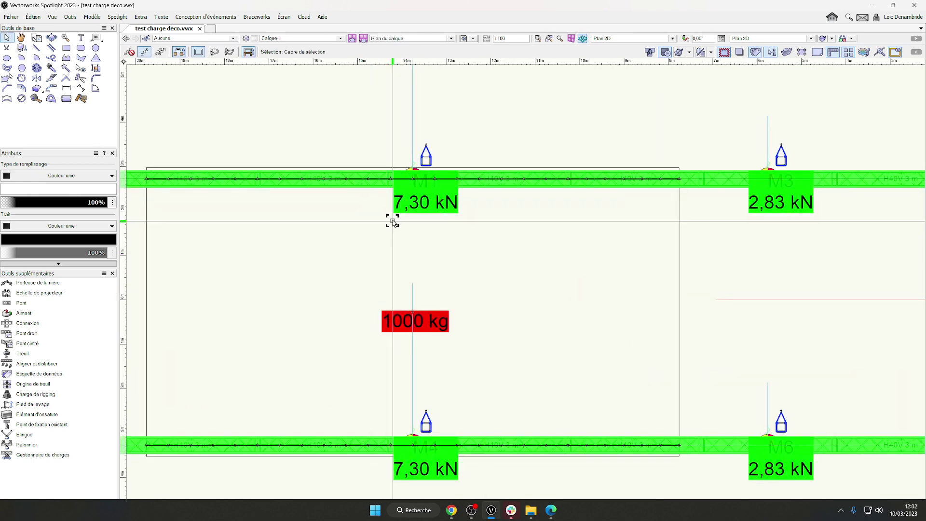
{"action": "scroll", "coordinate": [416, 215], "scroll_direction": "down", "scroll_amount": 1}
{"action": "scroll", "coordinate": [561, 258], "scroll_direction": "down", "scroll_amount": 1}
{"action": "scroll", "coordinate": [565, 262], "scroll_direction": "down", "scroll_amount": 1}
{"action": "middle_click_drag", "start_coordinate": [587, 269], "coordinate": [540, 276]}
{"action": "middle_click_drag", "start_coordinate": [678, 238], "coordinate": [613, 266]}
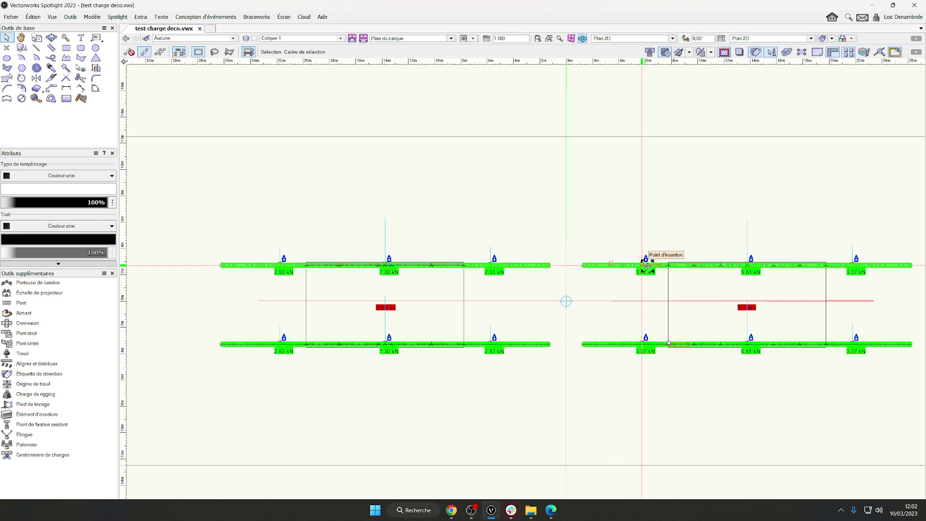
Step: Return to a perspective 3D view showing both rigs with their force diagrams
{"action": "middle_click_drag", "start_coordinate": [781, 413], "coordinate": [602, 328]}
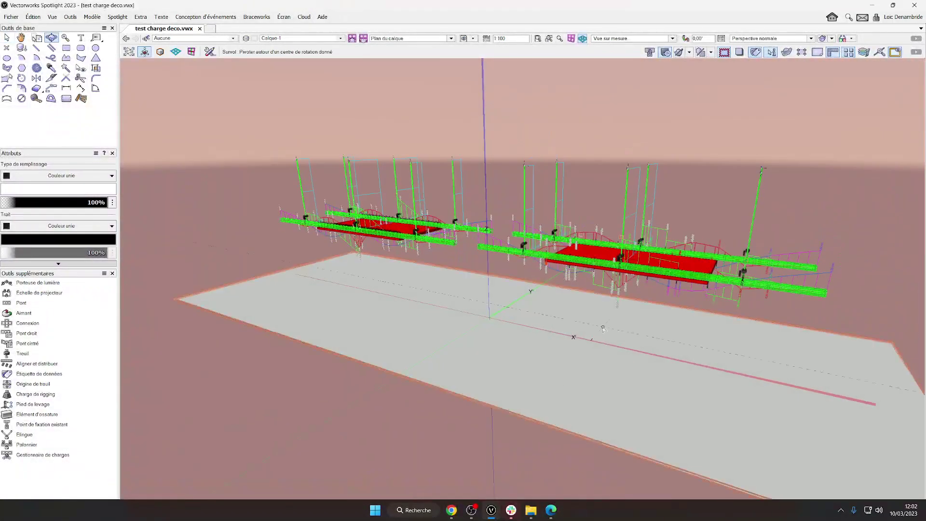
{"action": "scroll", "coordinate": [602, 328], "scroll_direction": "up", "scroll_amount": 2}
{"action": "middle_click_drag", "start_coordinate": [491, 345], "coordinate": [644, 381], "text": "ctrl"}
{"action": "middle_click_drag", "start_coordinate": [555, 372], "coordinate": [587, 387]}
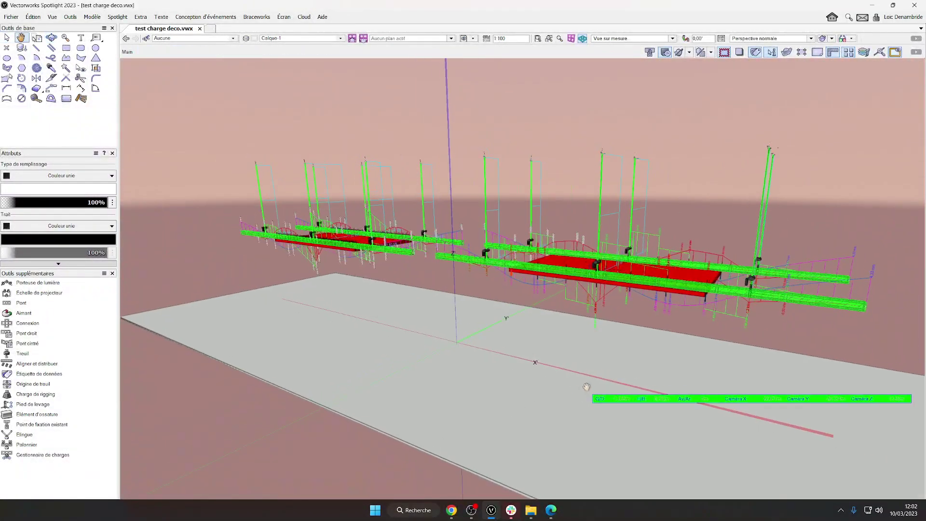
{"action": "scroll", "coordinate": [589, 300], "scroll_direction": "up", "scroll_amount": 1}
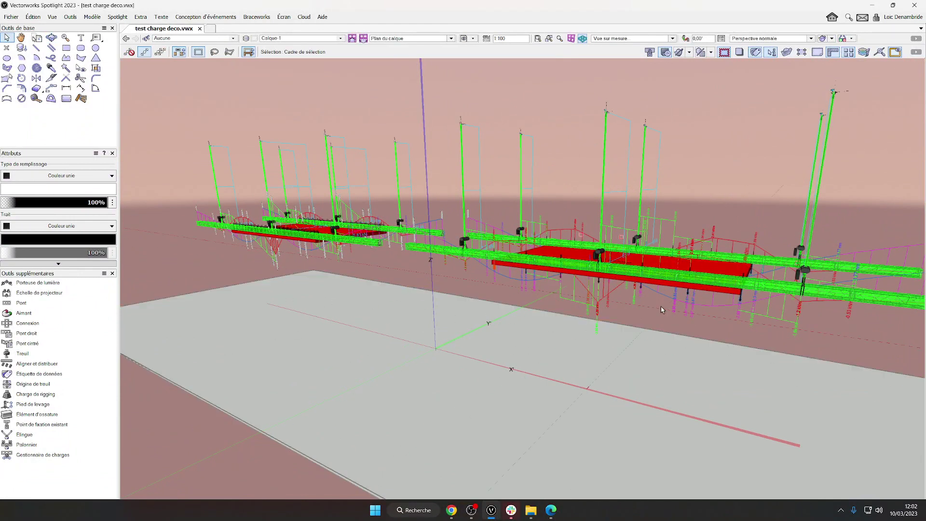
Step: Examine the force and deflection diagrams along the trusses of both rigs from several angles
{"action": "middle_click_drag", "start_coordinate": [507, 331], "coordinate": [399, 147], "text": "shift"}
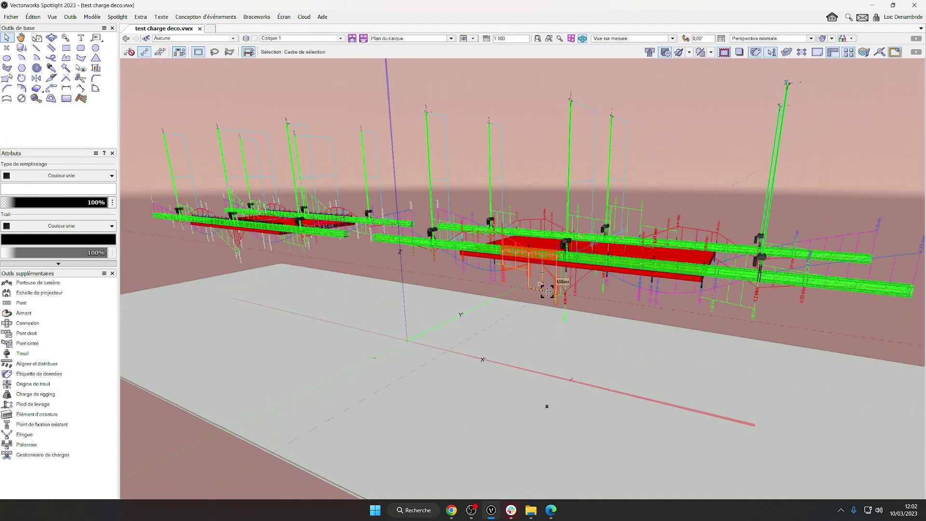
{"action": "middle_click_drag", "start_coordinate": [321, 231], "coordinate": [361, 222]}
{"action": "middle_click_drag", "start_coordinate": [568, 233], "coordinate": [496, 234], "text": "shift"}
{"action": "scroll", "coordinate": [511, 260], "scroll_direction": "up", "scroll_amount": 2}
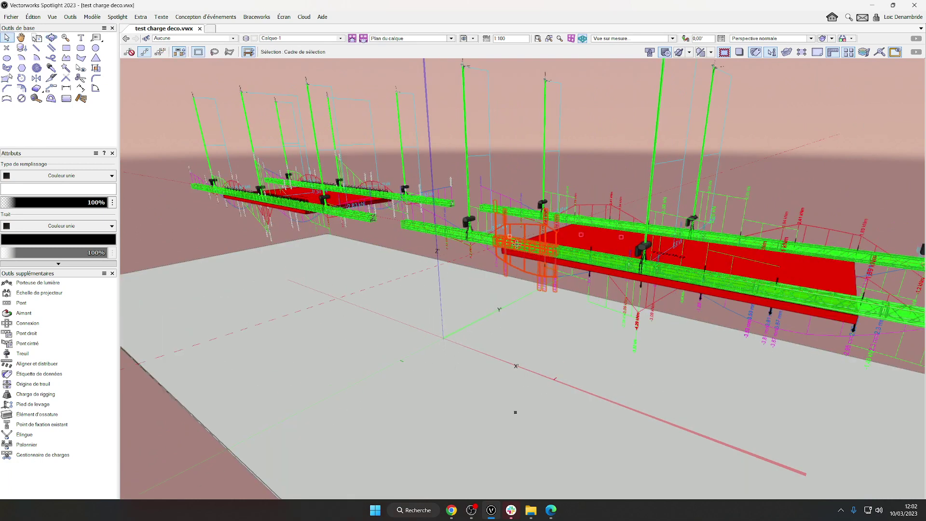
{"action": "middle_click_drag", "start_coordinate": [500, 351], "coordinate": [501, 399], "text": "shift"}
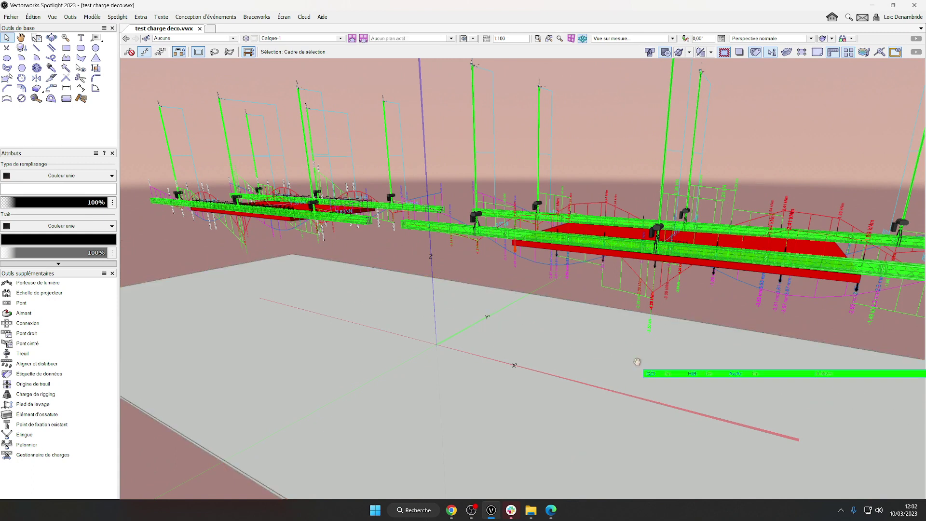
{"action": "middle_click_drag", "start_coordinate": [637, 361], "coordinate": [477, 235]}
{"action": "middle_click_drag", "start_coordinate": [585, 383], "coordinate": [655, 380], "text": "ctrl"}
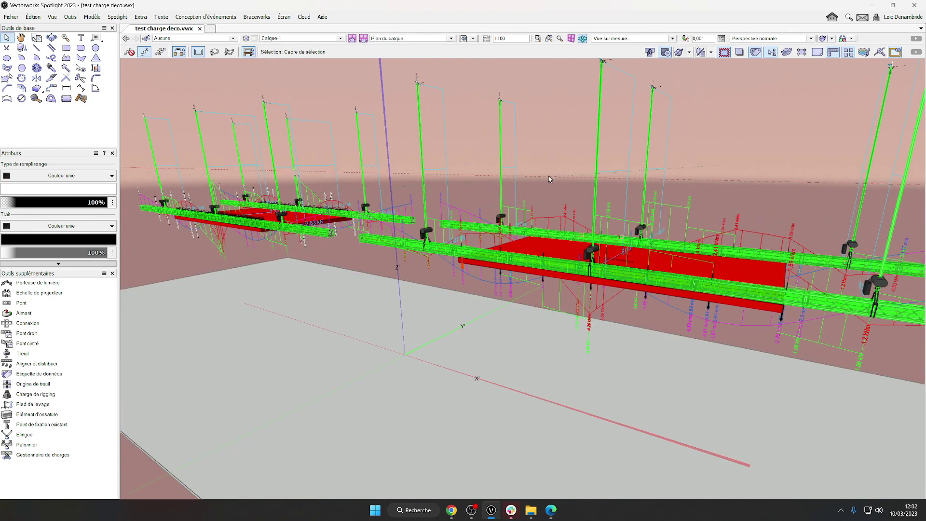
{"action": "middle_click_drag", "start_coordinate": [744, 229], "coordinate": [588, 398], "text": "shift"}
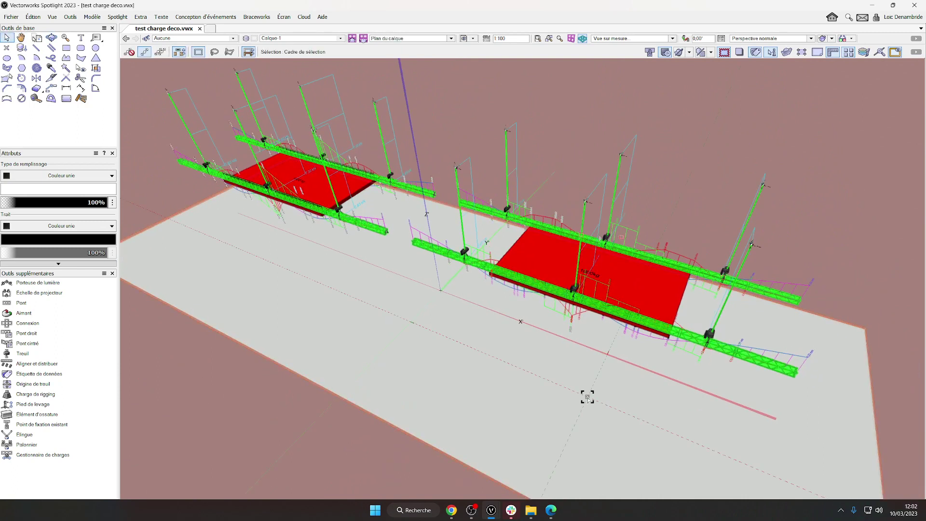